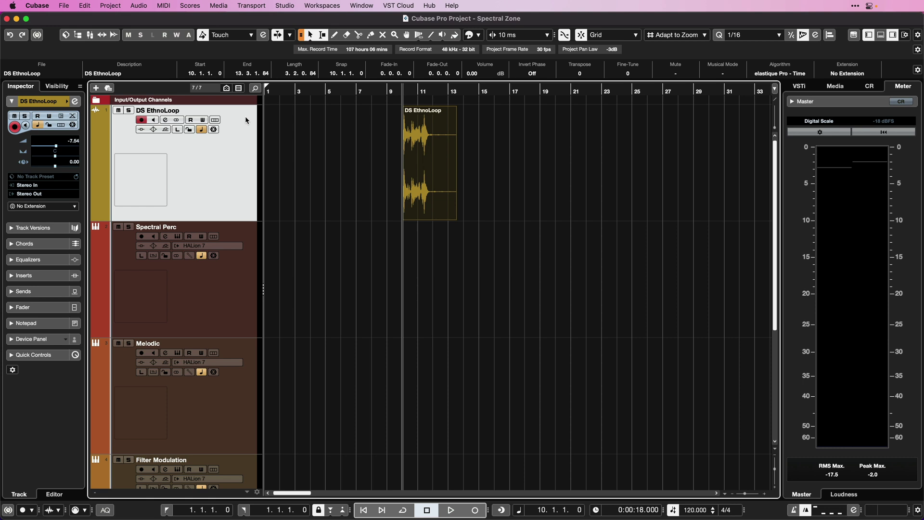
- Start playback from bar 10 so the DS EthnoLoop clip plays
{"action": "key", "text": "space"}
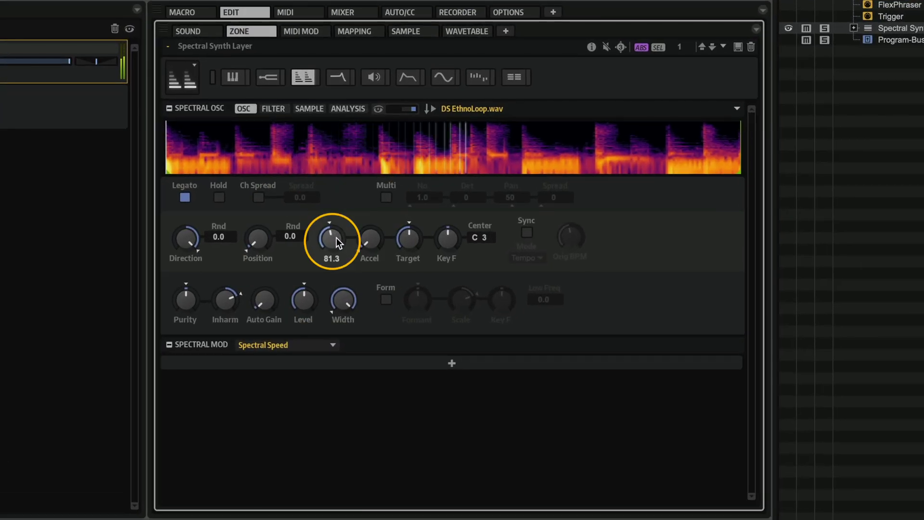
- Lower the spectral oscillator's Speed from 81.3 to about 33
{"action": "left_click_drag", "start_coordinate": [336, 239], "coordinate": [336, 241]}
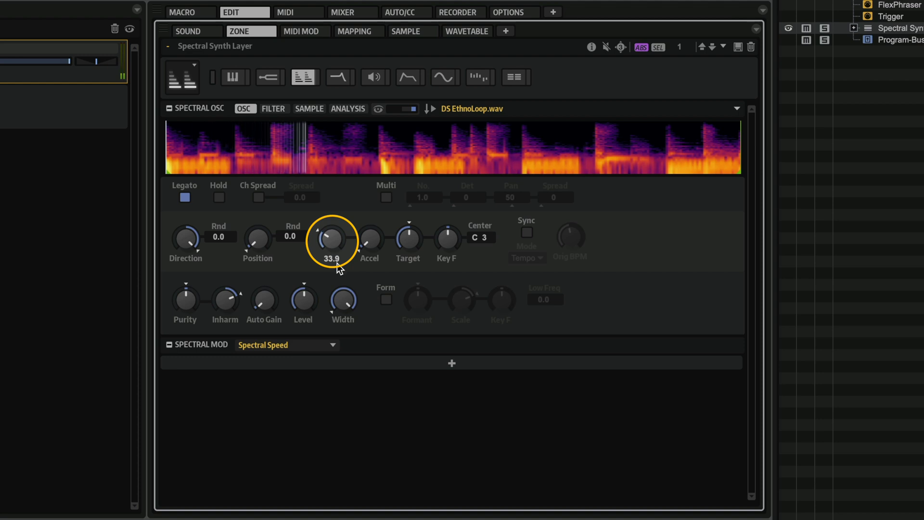
{"action": "left_click_drag", "start_coordinate": [340, 269], "coordinate": [339, 264]}
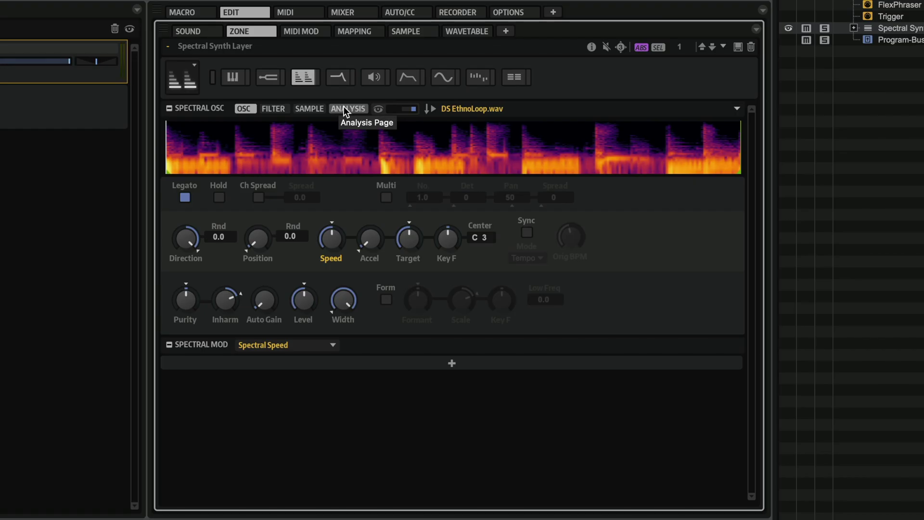
- Audition the loop with Transient and Phase Lock off, then switch both back on
{"action": "left_click", "coordinate": [345, 108]}
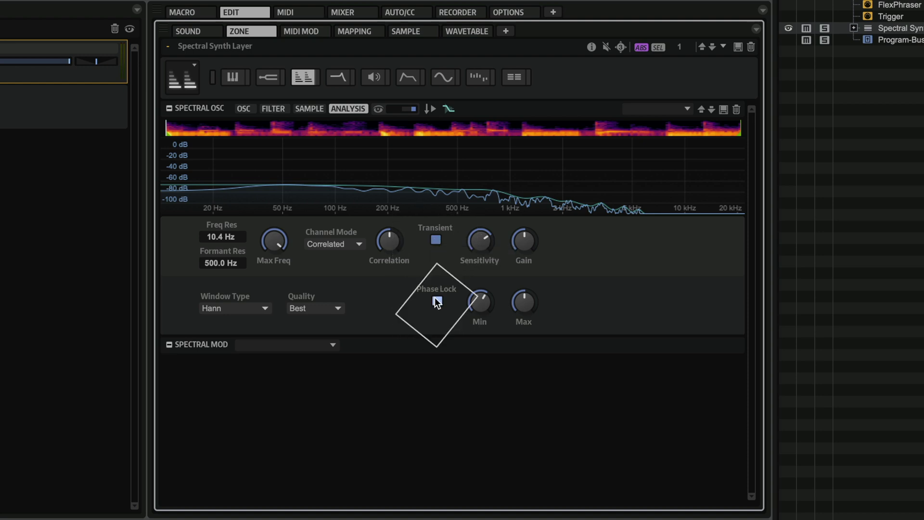
{"action": "left_click", "coordinate": [435, 239]}
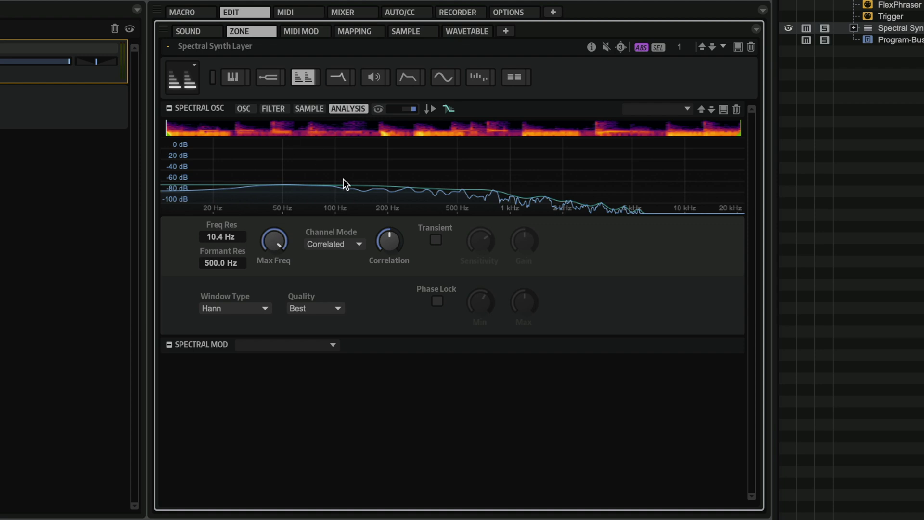
{"action": "left_click", "coordinate": [435, 243]}
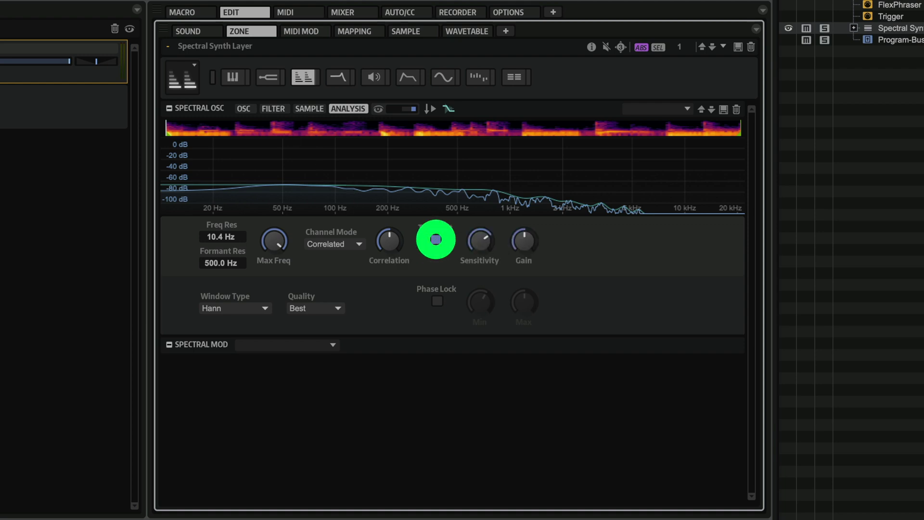
{"action": "left_click", "coordinate": [438, 296]}
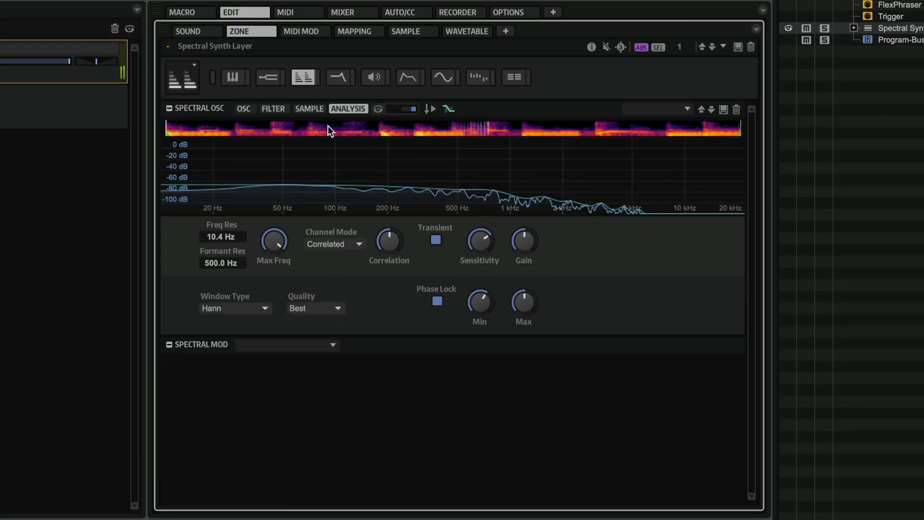
{"action": "left_click", "coordinate": [250, 108]}
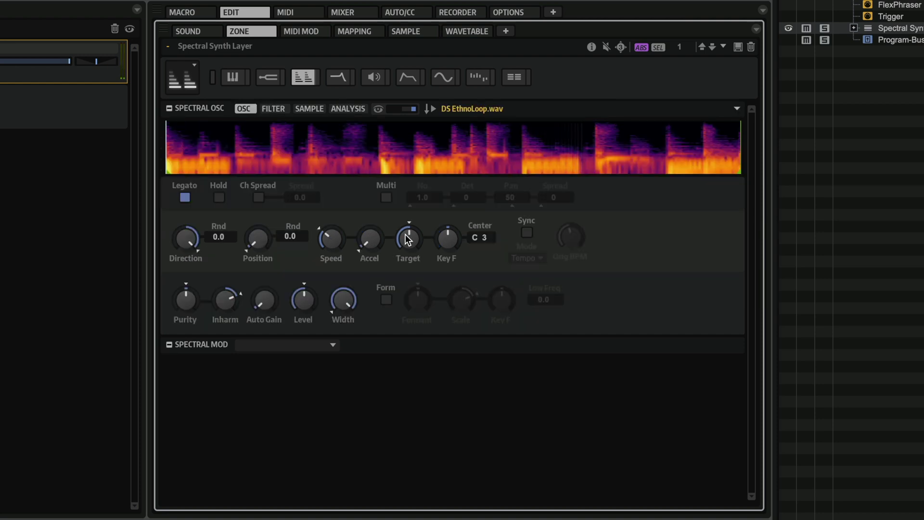
- Drag the spectral Speed down to about 37 for slower loop playback
{"action": "left_click", "coordinate": [324, 239]}
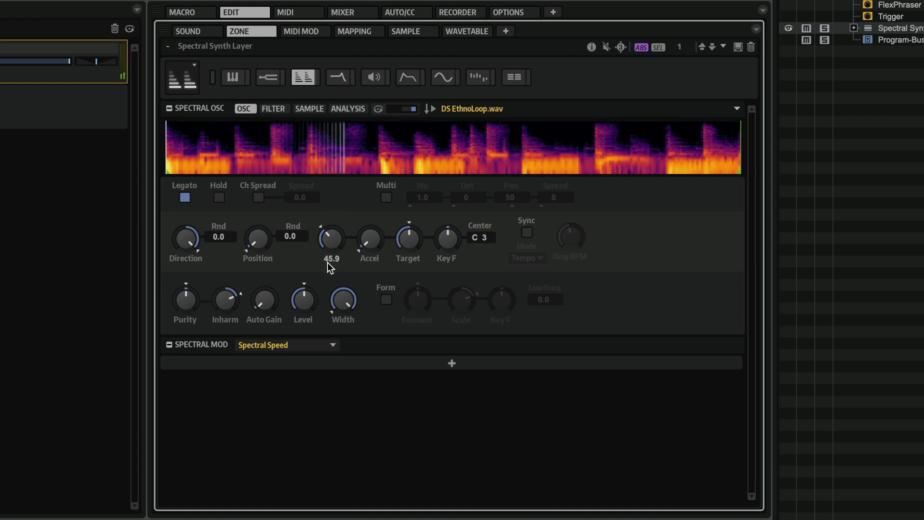
{"action": "left_click_drag", "start_coordinate": [328, 262], "coordinate": [330, 278]}
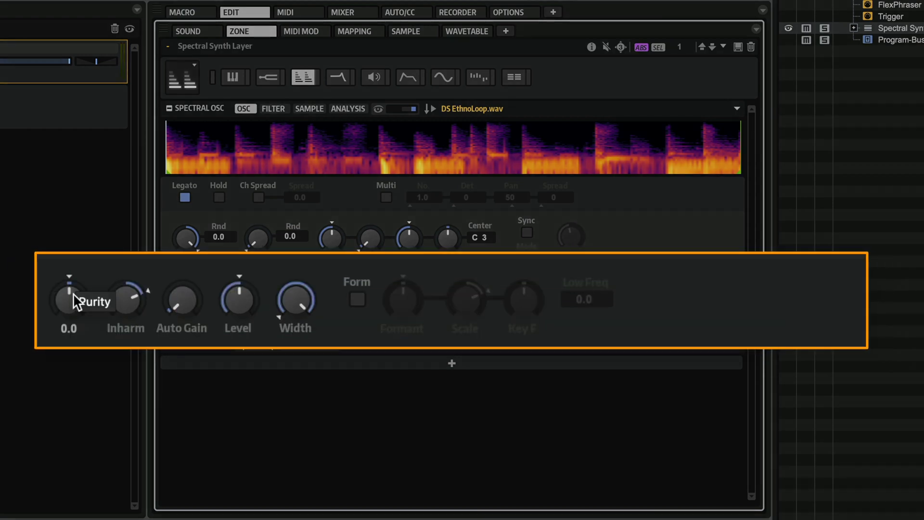
- Adjust the layer's Purity from 0.0 down to -9.0, then up to around 34
{"action": "left_click_drag", "start_coordinate": [191, 302], "coordinate": [190, 298]}
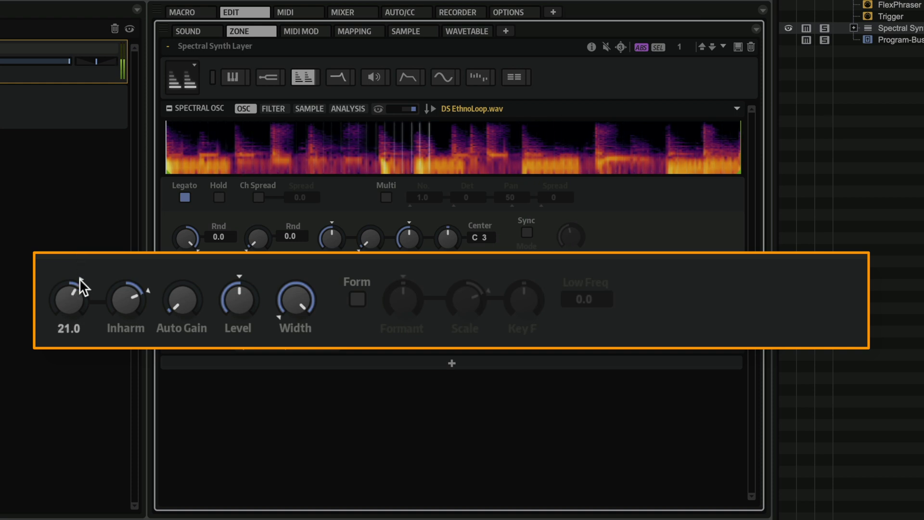
{"action": "left_click_drag", "start_coordinate": [80, 285], "coordinate": [81, 345]}
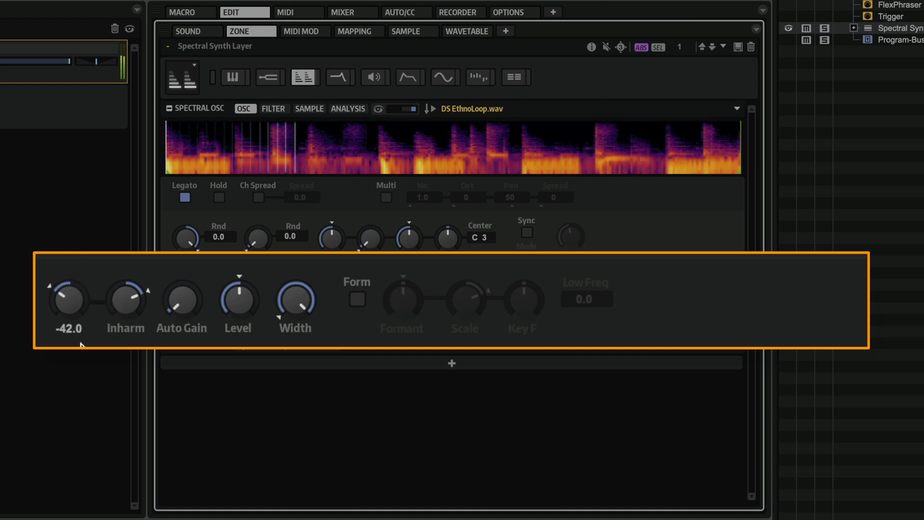
{"action": "left_click_drag", "start_coordinate": [88, 288], "coordinate": [88, 308]}
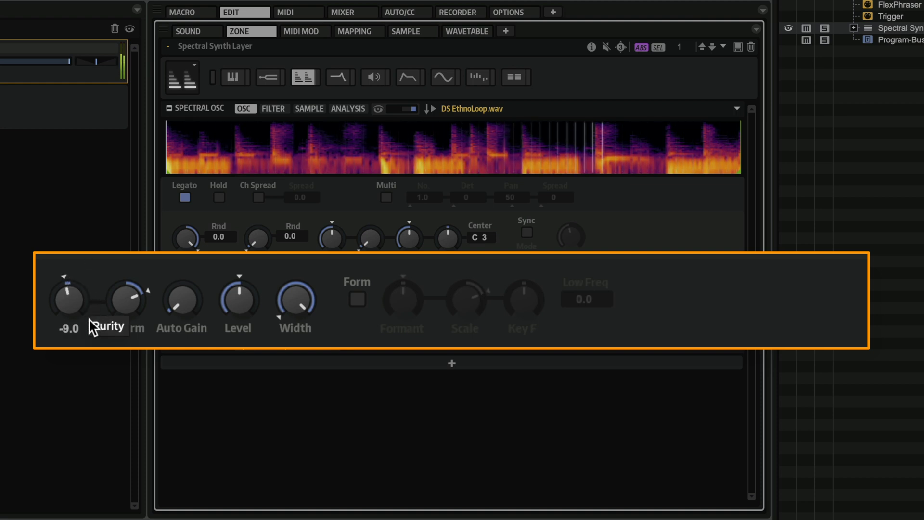
- Turn on formant shifting and shift the formant down to about -39, then partway back up
{"action": "left_click", "coordinate": [357, 299]}
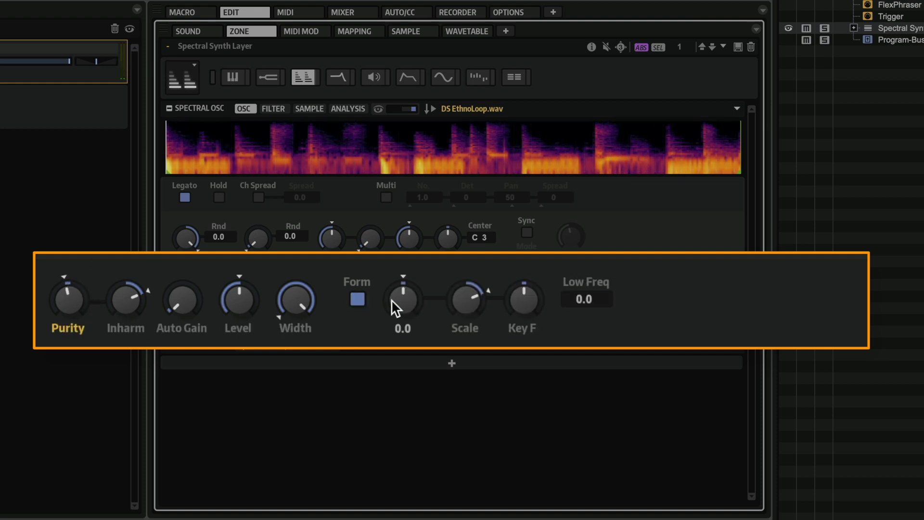
{"action": "left_click_drag", "start_coordinate": [404, 298], "coordinate": [407, 345]}
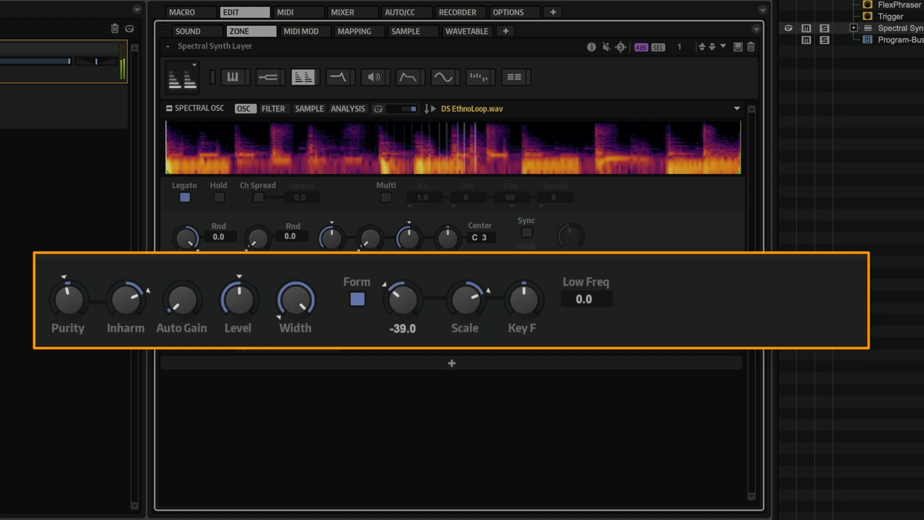
{"action": "left_click_drag", "start_coordinate": [409, 295], "coordinate": [415, 398]}
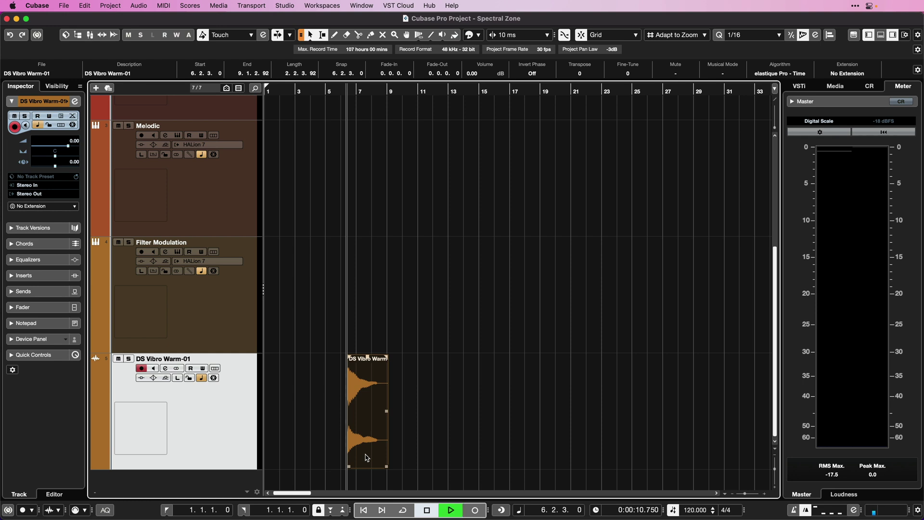
- Select and record-arm the Melodic track with the up arrow key
{"action": "key", "text": "Up"}
{"action": "key", "text": "Up"}
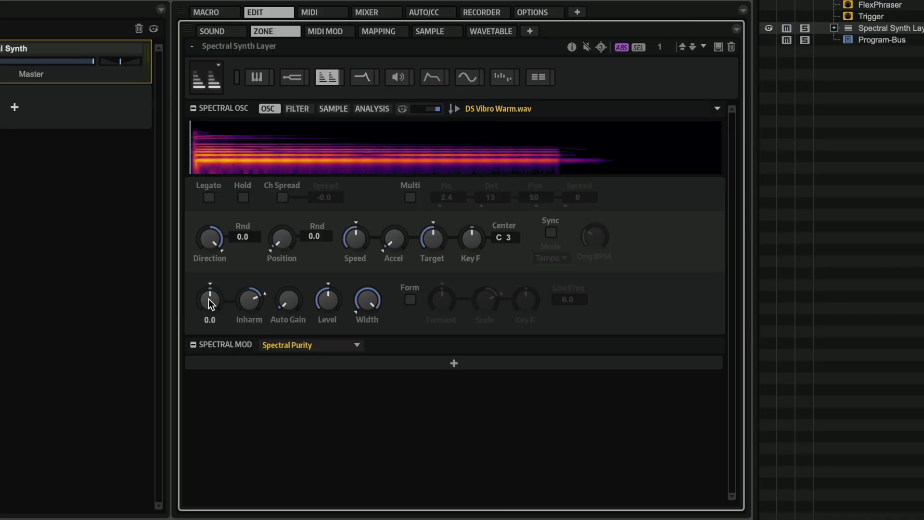
- Raise Purity to 51 and add Note-on Velocity modulating Purity at depth -42.9
{"action": "left_click", "coordinate": [209, 299]}
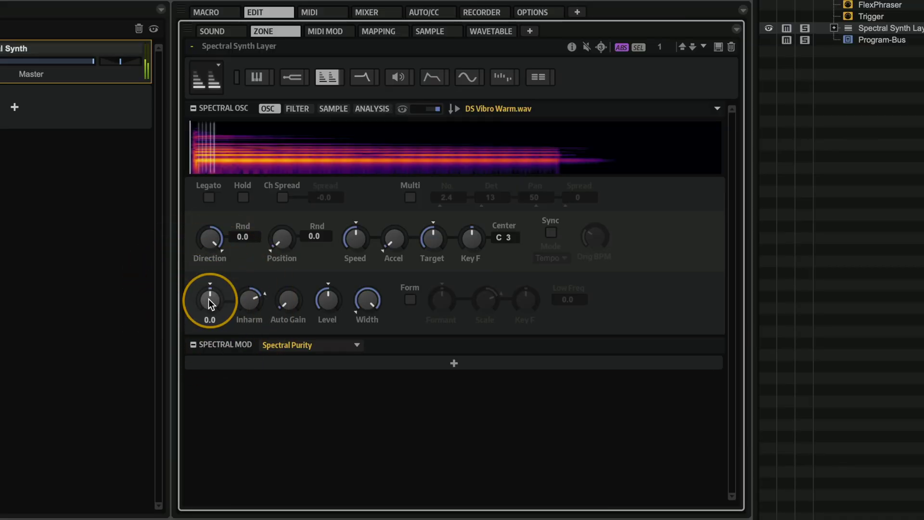
{"action": "mouse_move", "coordinate": [208, 299]}
{"action": "left_mouse_down"}
{"action": "mouse_move", "coordinate": [214, 270]}
{"action": "mouse_move", "coordinate": [214, 326]}
{"action": "mouse_move", "coordinate": [214, 292]}
{"action": "left_mouse_up"}
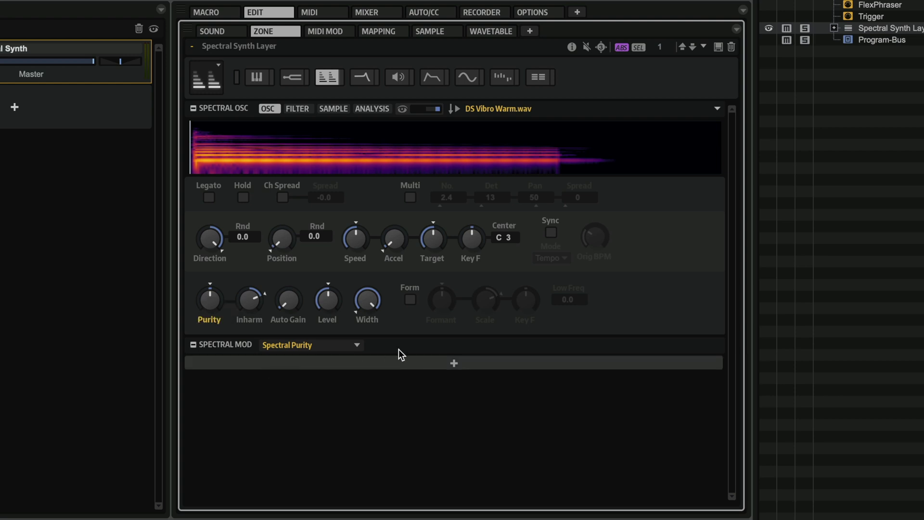
{"action": "left_click", "coordinate": [422, 365]}
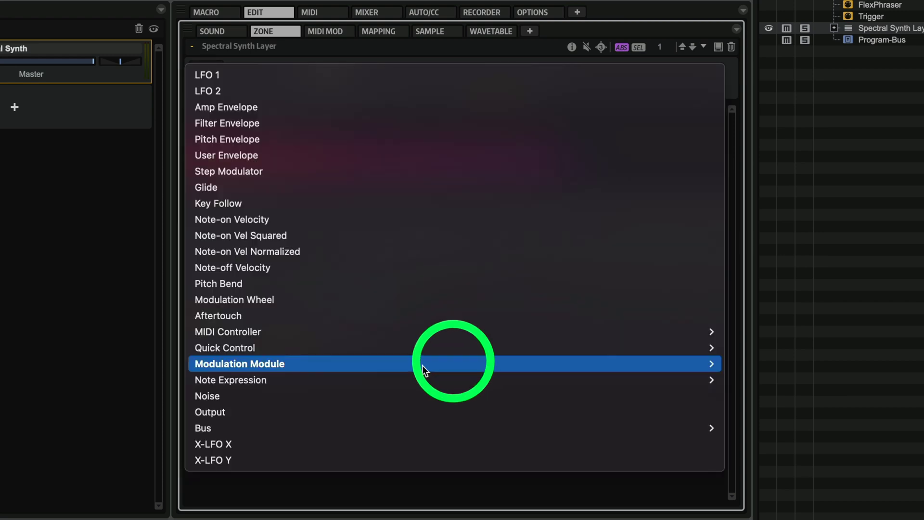
{"action": "left_click", "coordinate": [278, 219]}
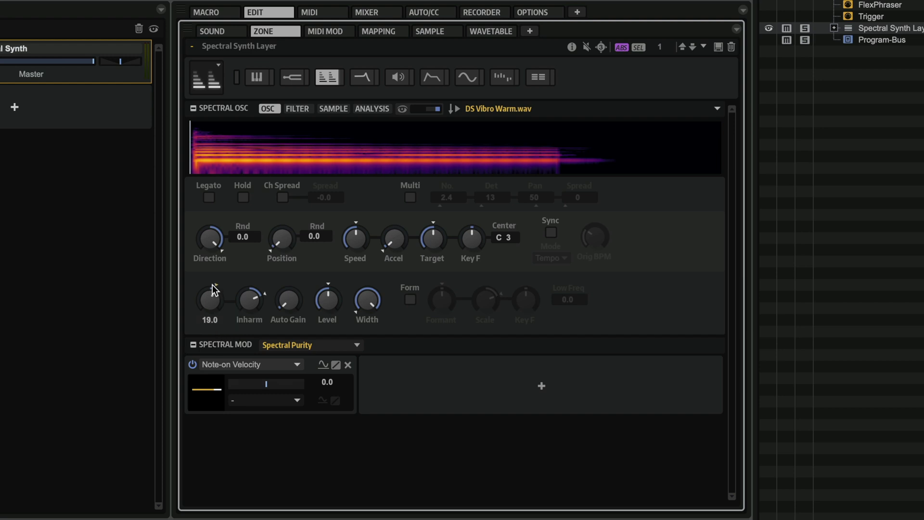
{"action": "left_click_drag", "start_coordinate": [212, 278], "coordinate": [213, 280]}
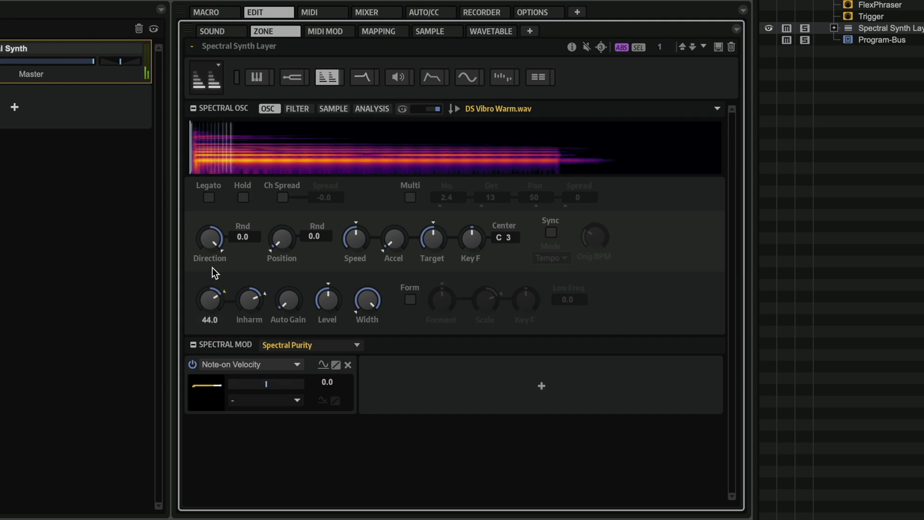
{"action": "left_click_drag", "start_coordinate": [263, 382], "coordinate": [251, 381]}
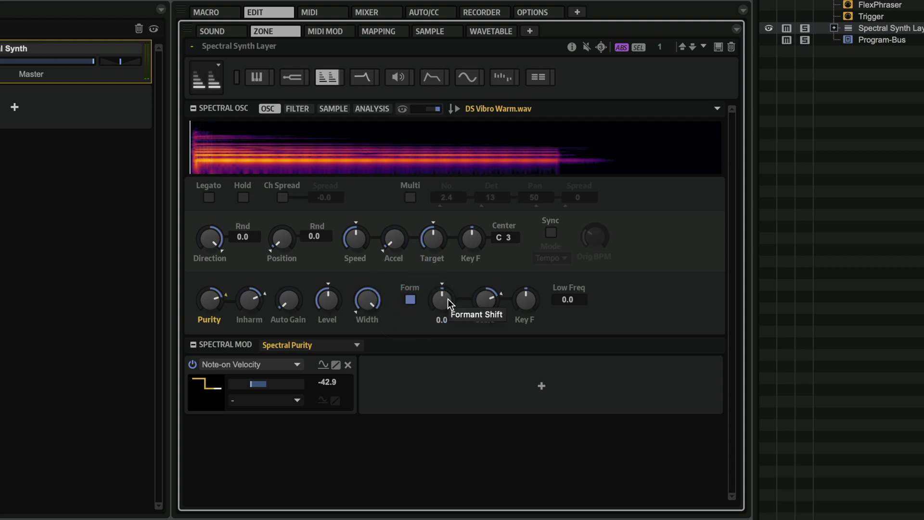
- Shift the formant up to 47.0 and enable Multi oscillator mode
{"action": "mouse_move", "coordinate": [448, 299]}
{"action": "left_mouse_down"}
{"action": "mouse_move", "coordinate": [441, 320]}
{"action": "mouse_move", "coordinate": [443, 282]}
{"action": "mouse_move", "coordinate": [443, 341]}
{"action": "mouse_move", "coordinate": [449, 299]}
{"action": "left_mouse_up"}
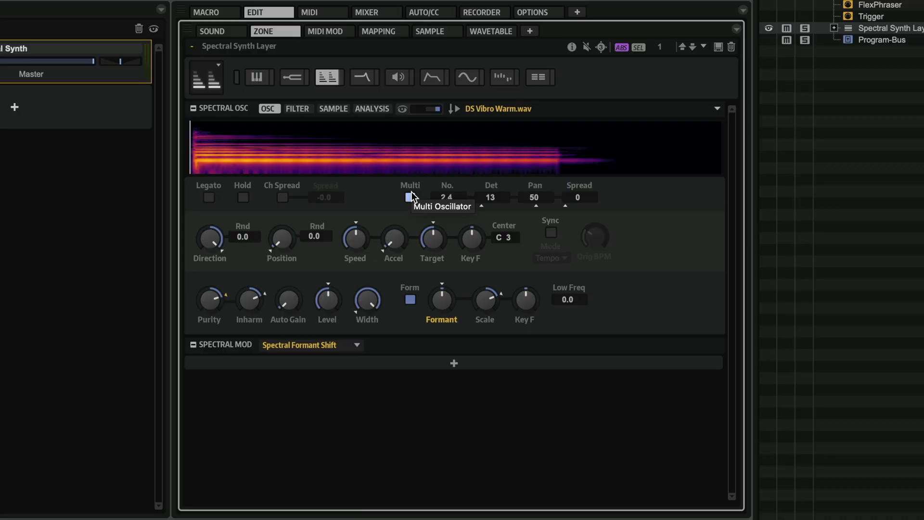
{"action": "left_click", "coordinate": [410, 197]}
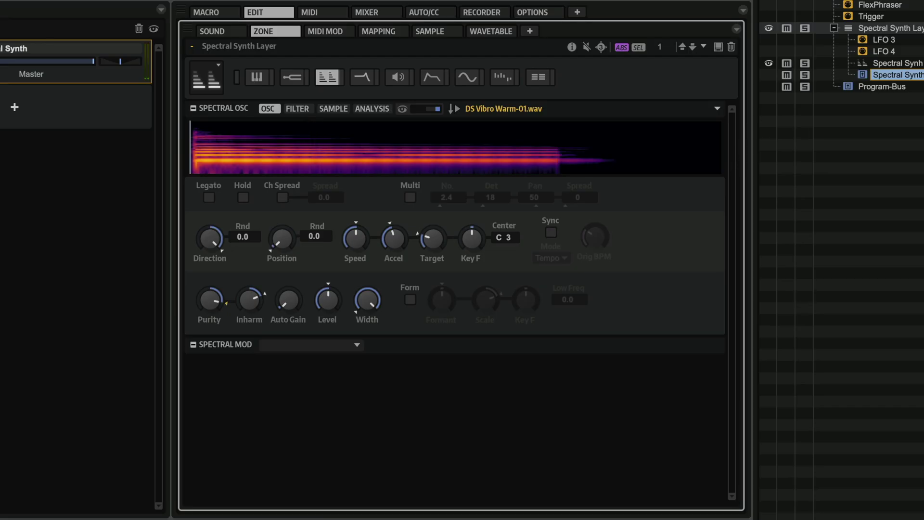
- Enable the spectral filter and add a node dipping the curve to -11.8 dB at 134 Hz
{"action": "left_click", "coordinate": [296, 109]}
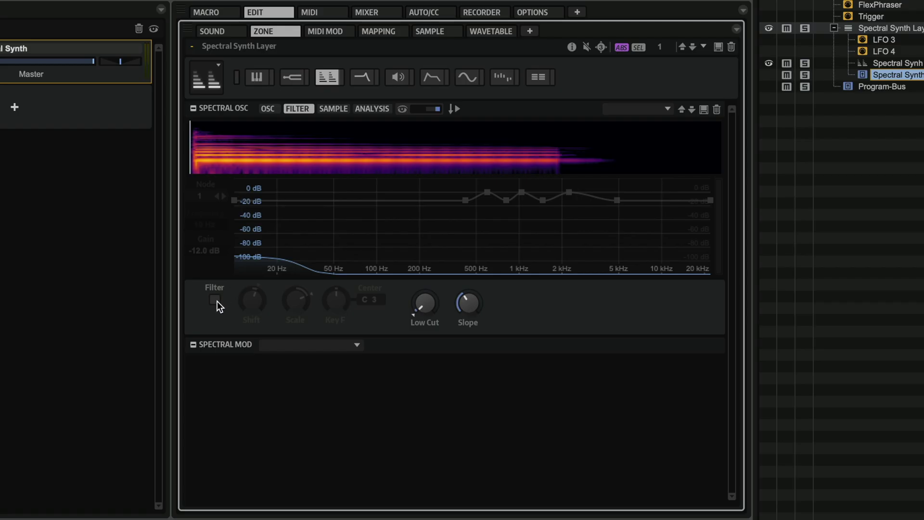
{"action": "left_click", "coordinate": [216, 300]}
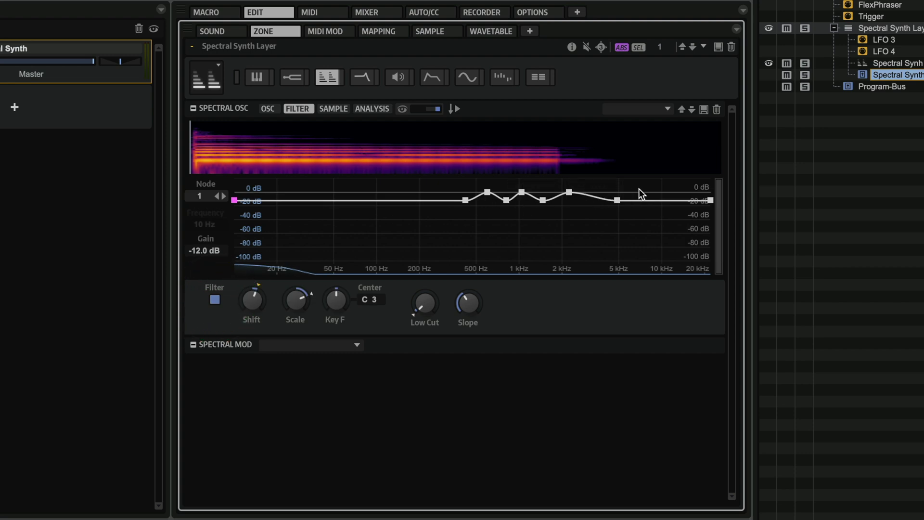
{"action": "left_click", "coordinate": [399, 203]}
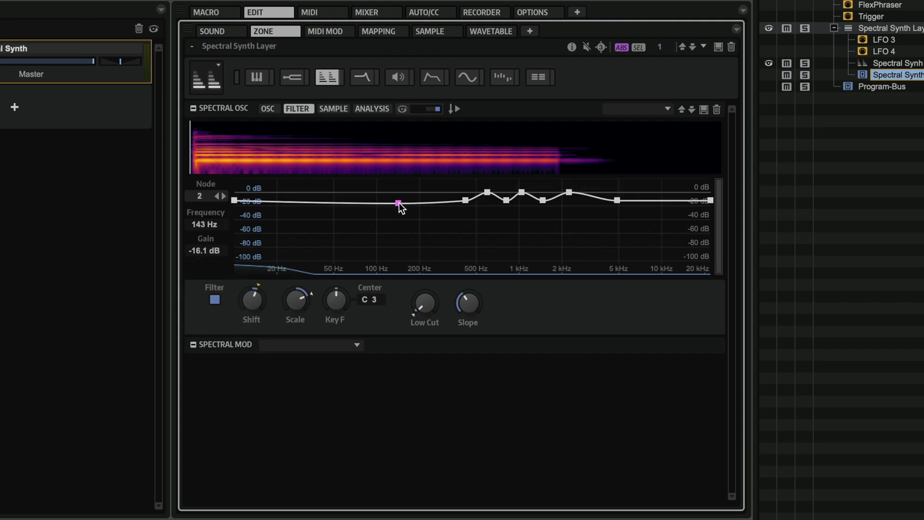
{"action": "mouse_move", "coordinate": [398, 204]}
{"action": "left_mouse_down"}
{"action": "mouse_move", "coordinate": [397, 276]}
{"action": "mouse_move", "coordinate": [394, 198]}
{"action": "left_mouse_up"}
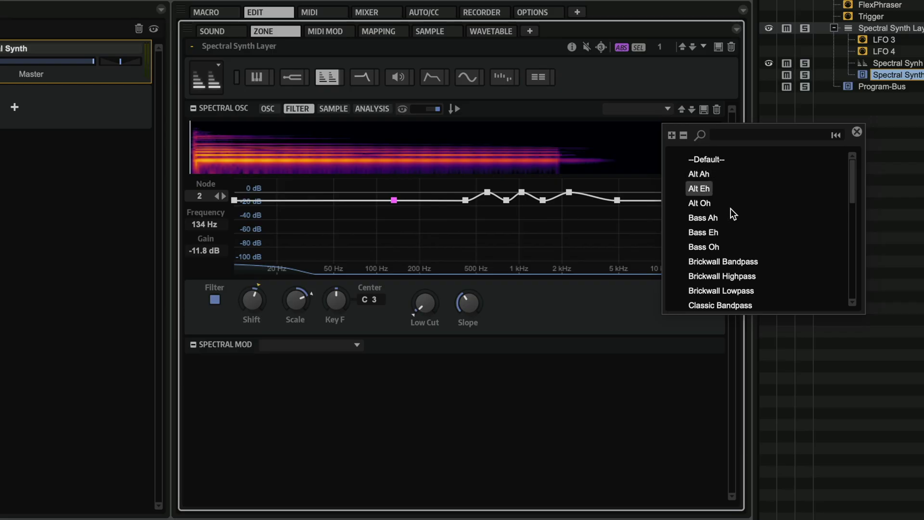
- Close the filter preset list and pick the spectral filter Shift as the modulation target
{"action": "mouse_move", "coordinate": [850, 192]}
{"action": "left_mouse_down"}
{"action": "mouse_move", "coordinate": [855, 216]}
{"action": "mouse_move", "coordinate": [855, 184]}
{"action": "left_mouse_up"}
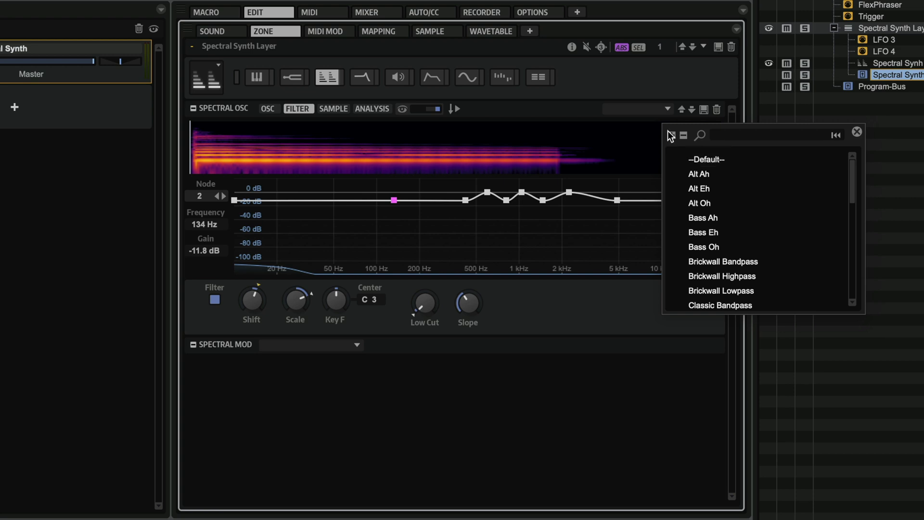
{"action": "left_click", "coordinate": [647, 86]}
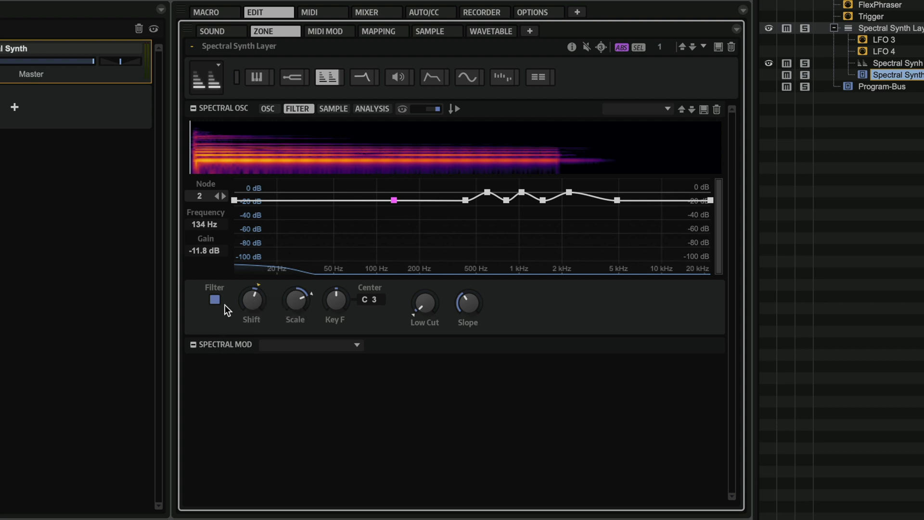
{"action": "left_click", "coordinate": [252, 302]}
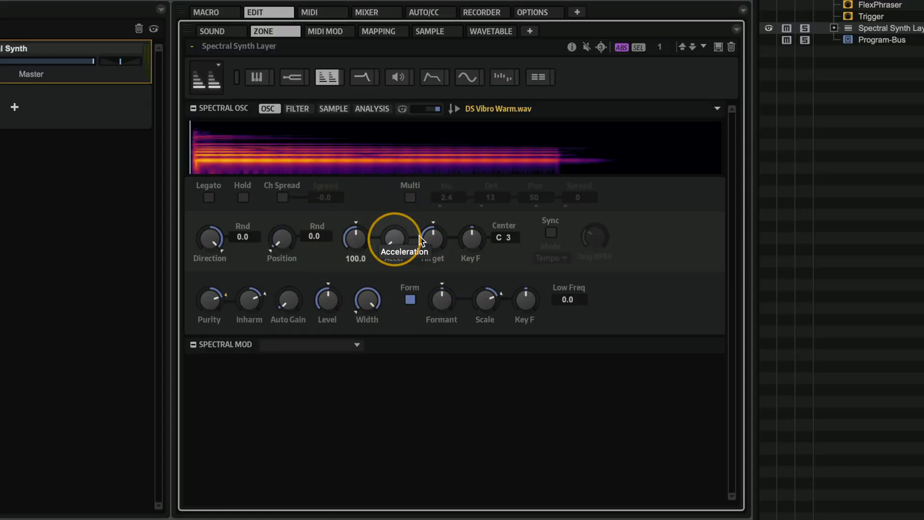
- Raise the first layer's spectral acceleration to about 46.5
{"action": "left_click", "coordinate": [426, 235]}
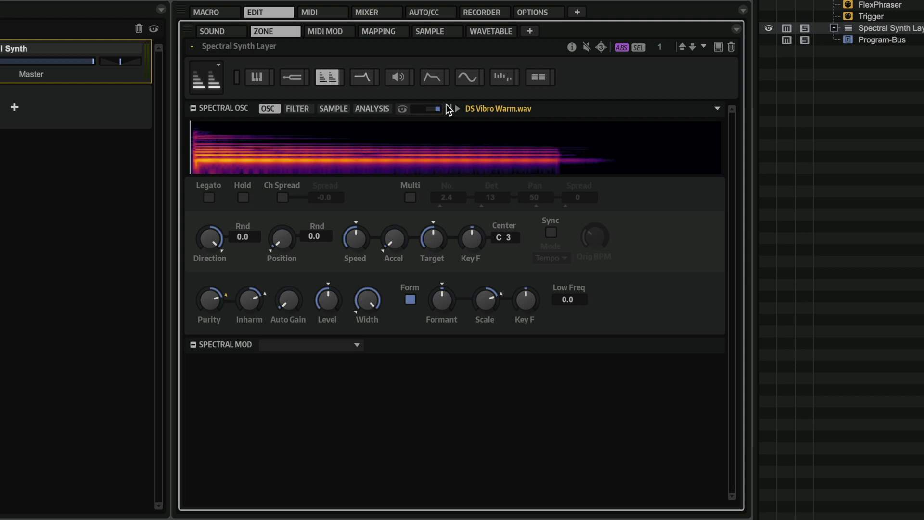
{"action": "mouse_move", "coordinate": [445, 105]}
{"action": "left_mouse_down"}
{"action": "mouse_move", "coordinate": [397, 105]}
{"action": "mouse_move", "coordinate": [447, 105]}
{"action": "left_mouse_up"}
{"action": "mouse_move", "coordinate": [354, 237]}
{"action": "left_click_drag", "start_coordinate": [396, 238], "coordinate": [406, 167]}
- Set the target speed to 12.6
{"action": "mouse_move", "coordinate": [428, 237]}
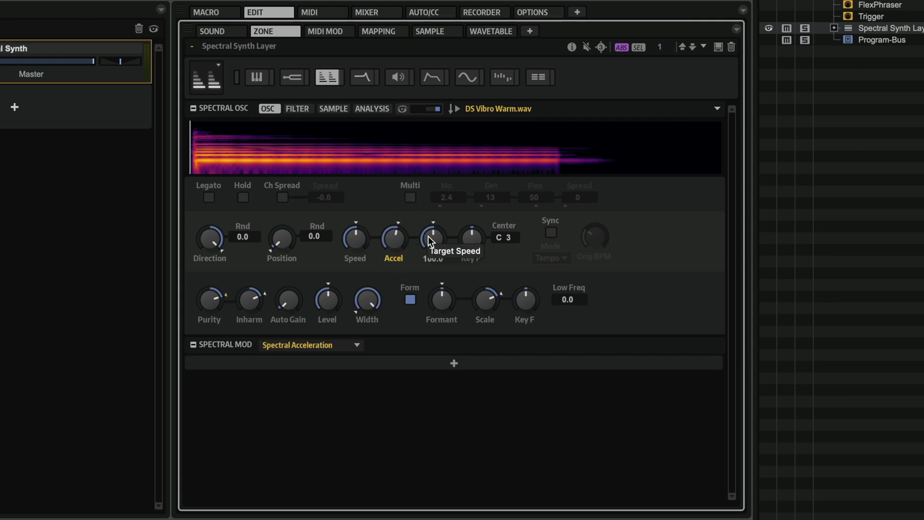
{"action": "left_click", "coordinate": [430, 239]}
{"action": "left_click_drag", "start_coordinate": [429, 245], "coordinate": [428, 261]}
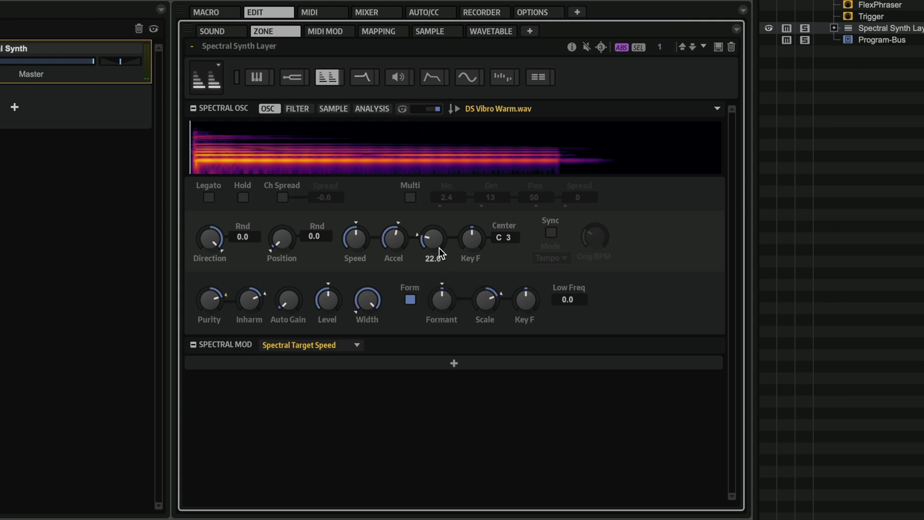
{"action": "mouse_move", "coordinate": [428, 241]}
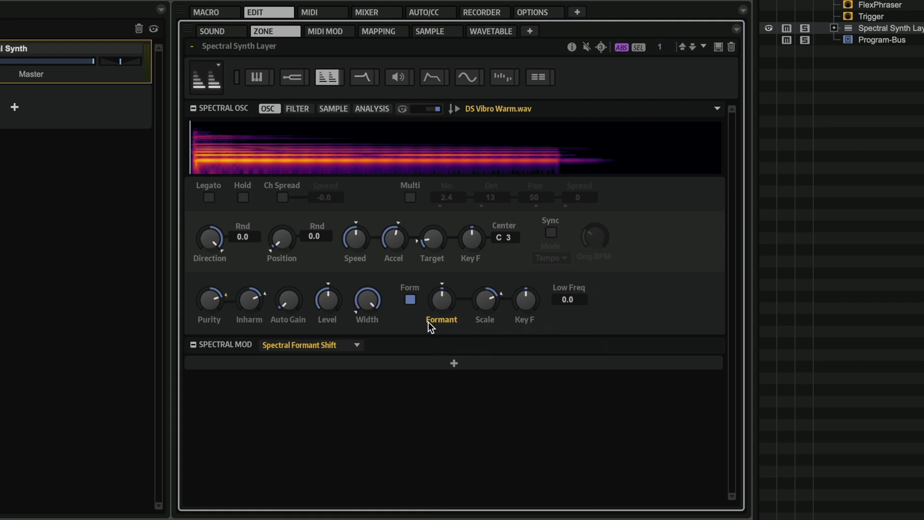
- In Spectral Mod, assign LFO 1 to Spectral Formant Shift with depth 6.1
{"action": "left_click", "coordinate": [447, 366]}
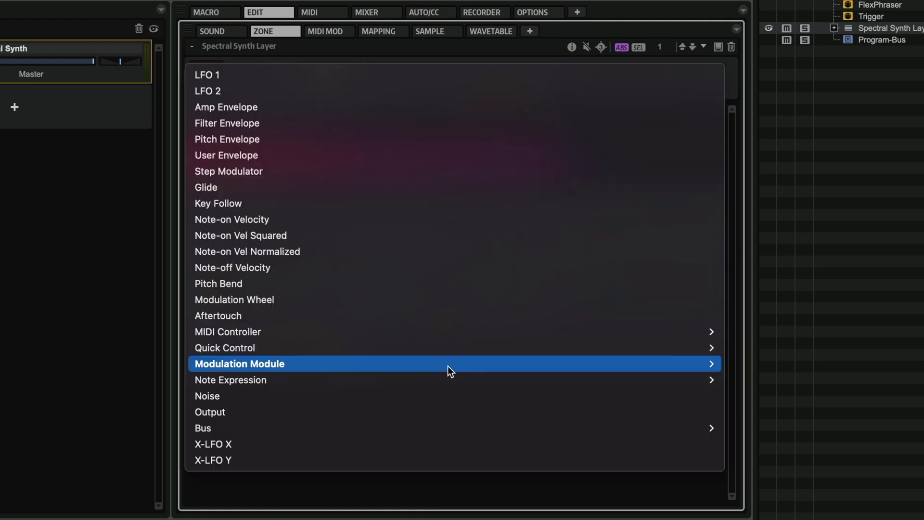
{"action": "left_click", "coordinate": [243, 74]}
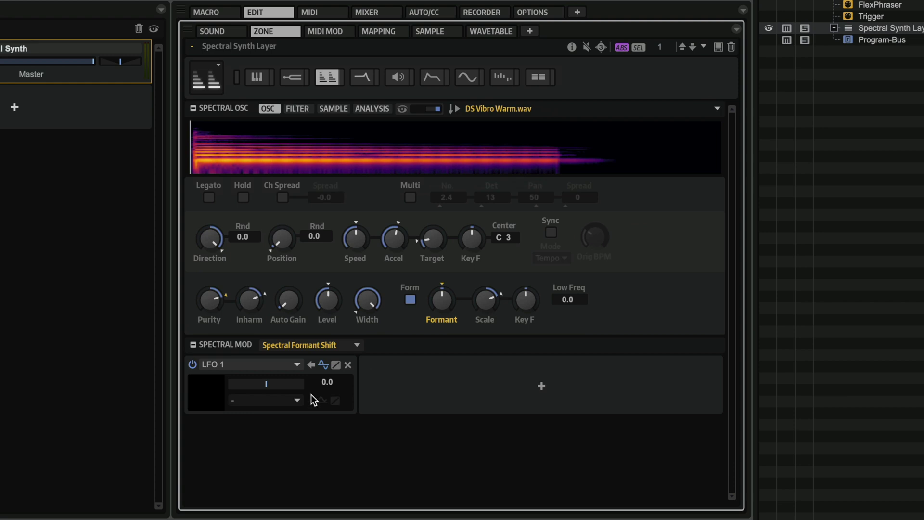
{"action": "left_click_drag", "start_coordinate": [265, 382], "coordinate": [268, 382]}
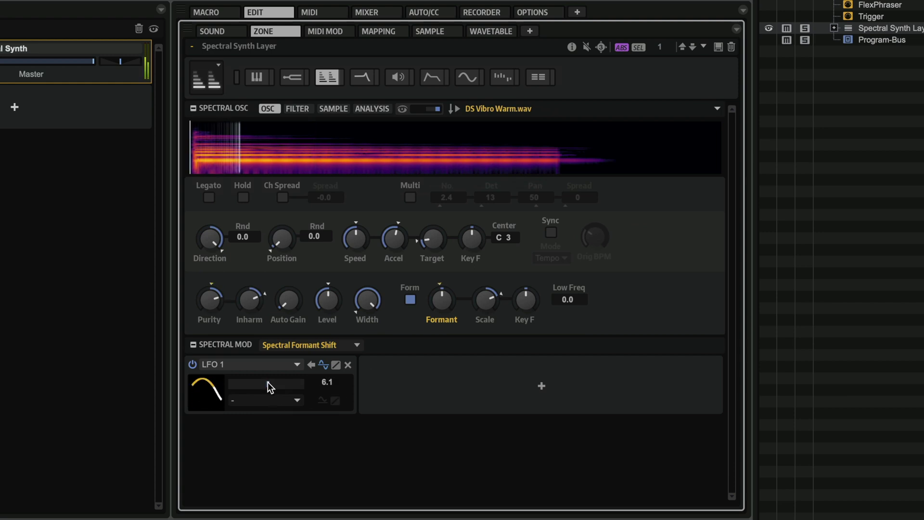